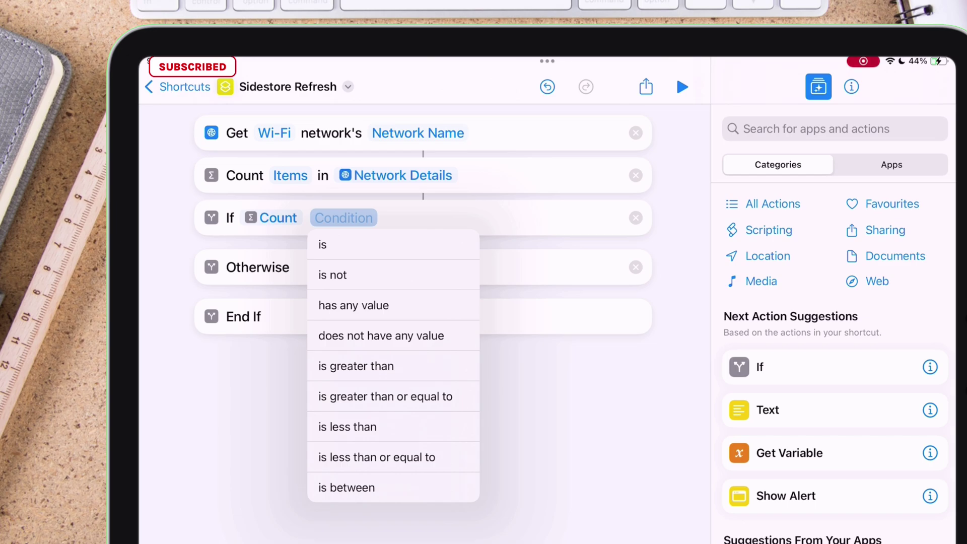
- Set the If condition to 'Count is less than 1'
{"action": "left_click", "coordinate": [347, 427]}
{"action": "type", "text": "1"}
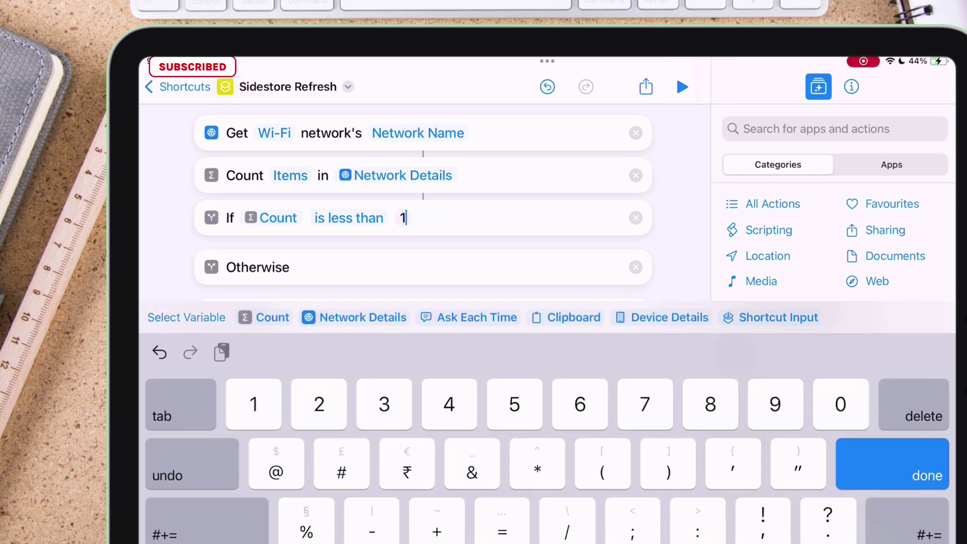
{"action": "left_click", "coordinate": [891, 464]}
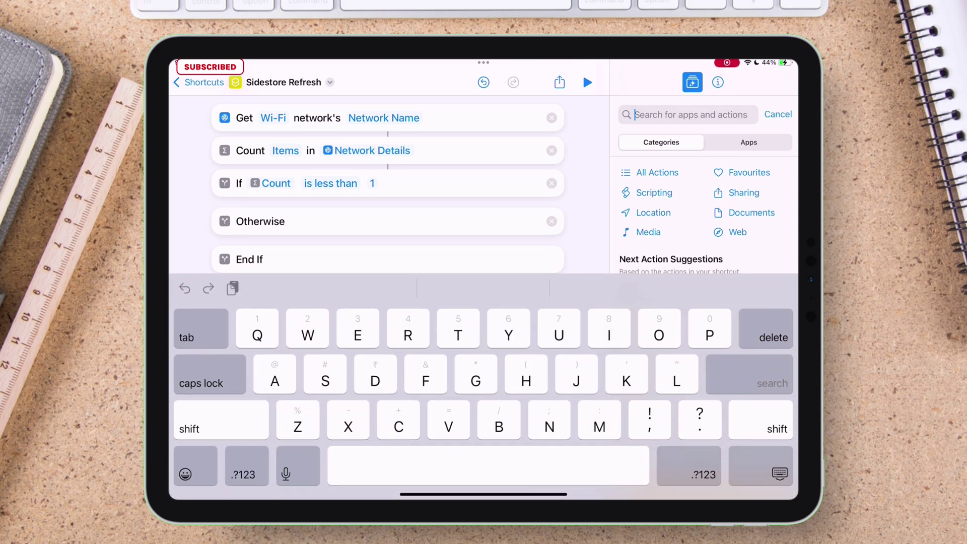
- Place a Show Notification inside the If branch warning SideStore can't refresh apps without Wi‑Fi
{"action": "type", "text": "Show"}
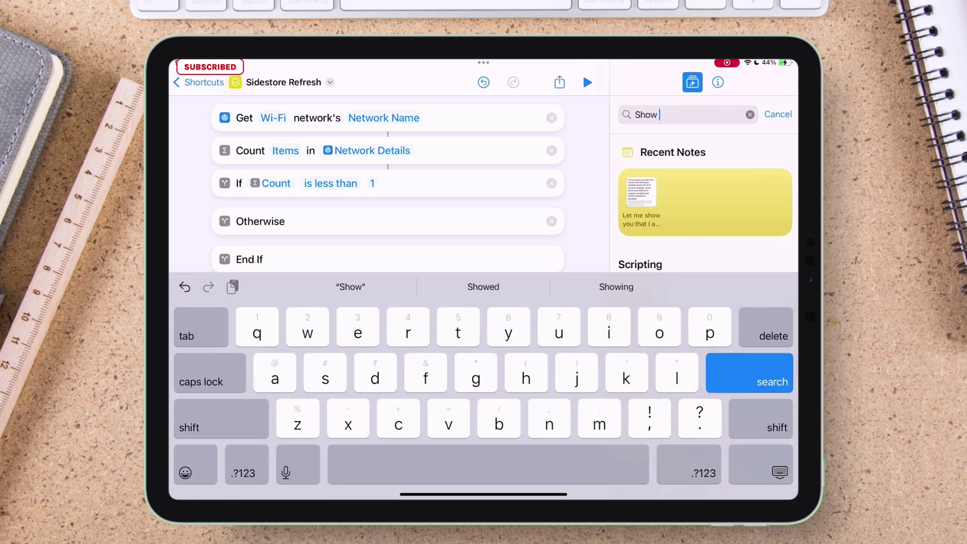
{"action": "type", "text": " no"}
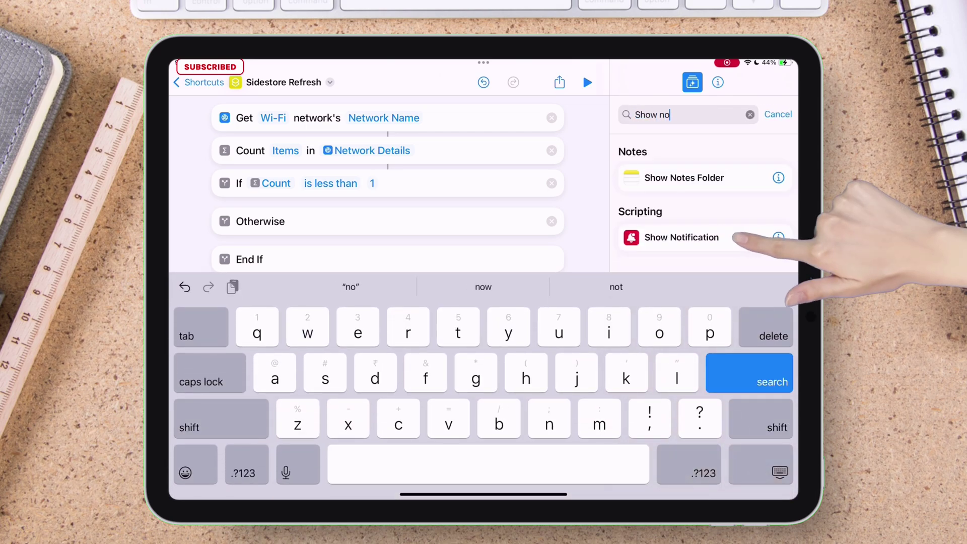
{"action": "left_click", "coordinate": [735, 238]}
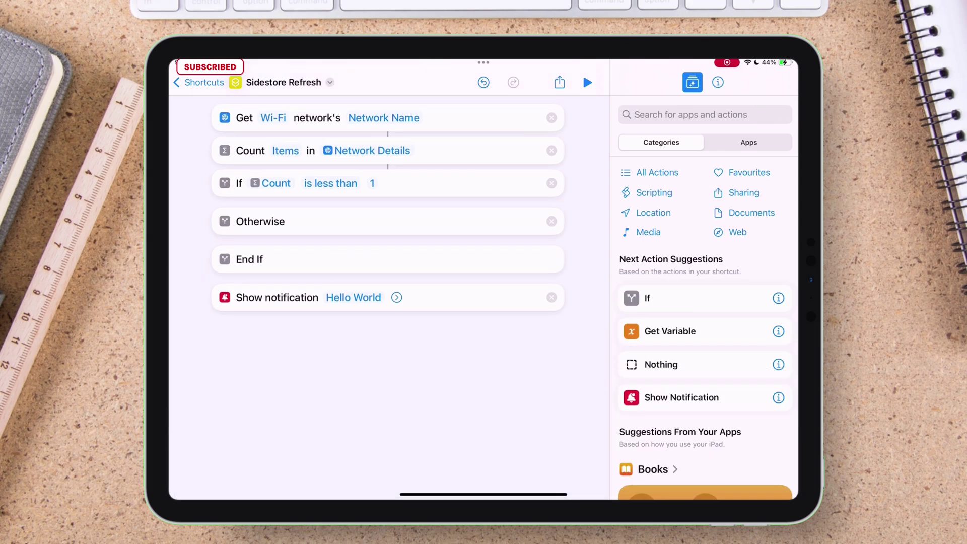
{"action": "left_click", "coordinate": [353, 297]}
{"action": "key", "text": "BackSpace"}
{"action": "key", "text": "BackSpace"}
{"action": "key", "text": "BackSpace"}
{"action": "key", "text": "BackSpace"}
{"action": "key", "text": "BackSpace"}
{"action": "key", "text": "BackSpace"}
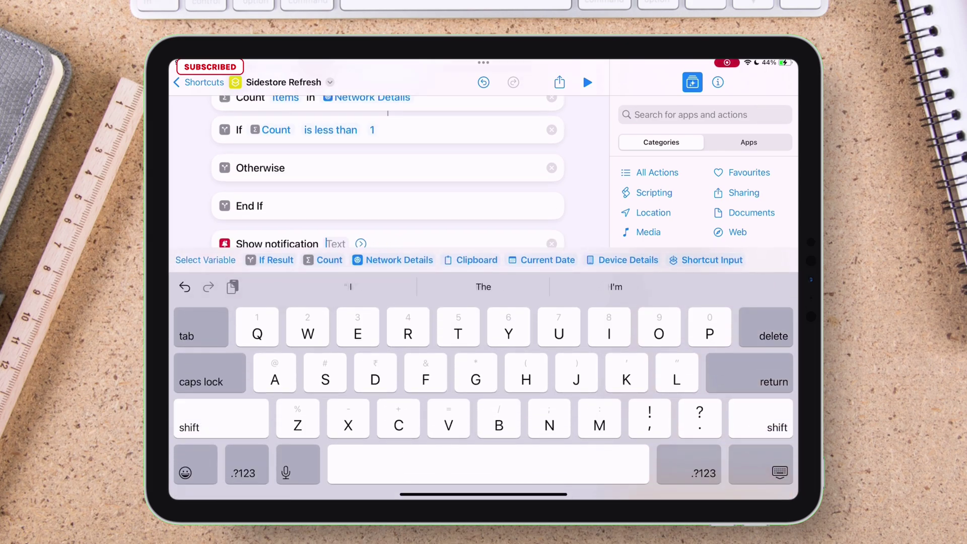
{"action": "type", "text": "SideS"}
{"action": "type", "text": "tore wa"}
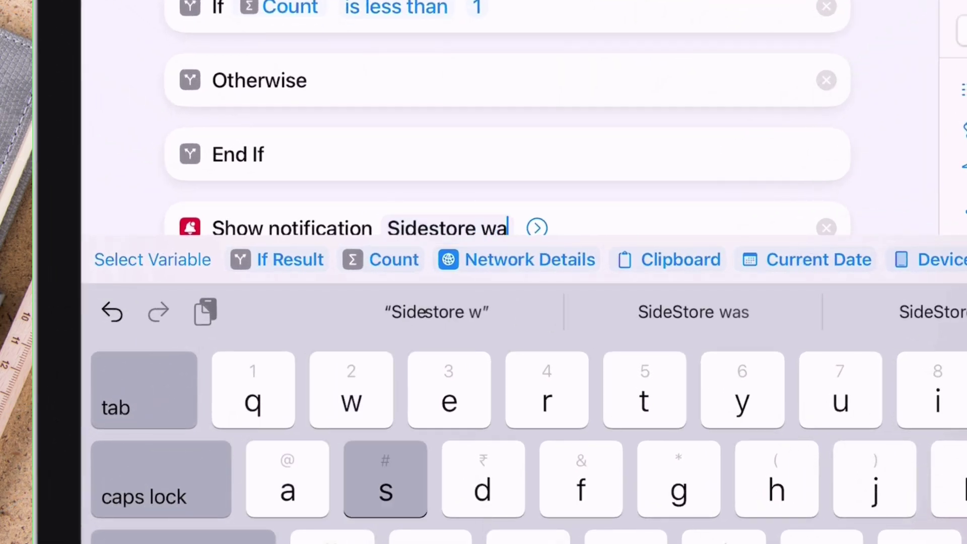
{"action": "type", "text": "s unable to refresh your apps"}
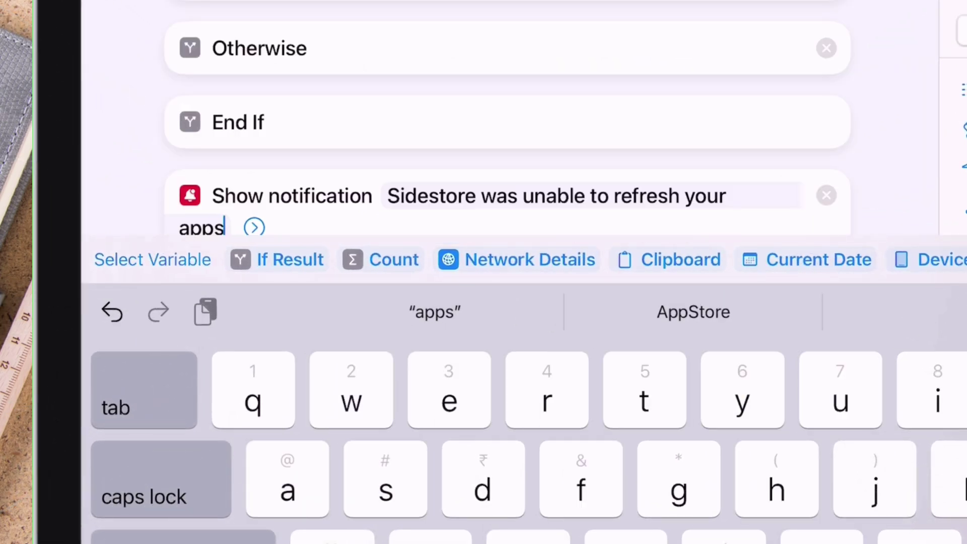
{"action": "type", "text": " as you are not connected to "}
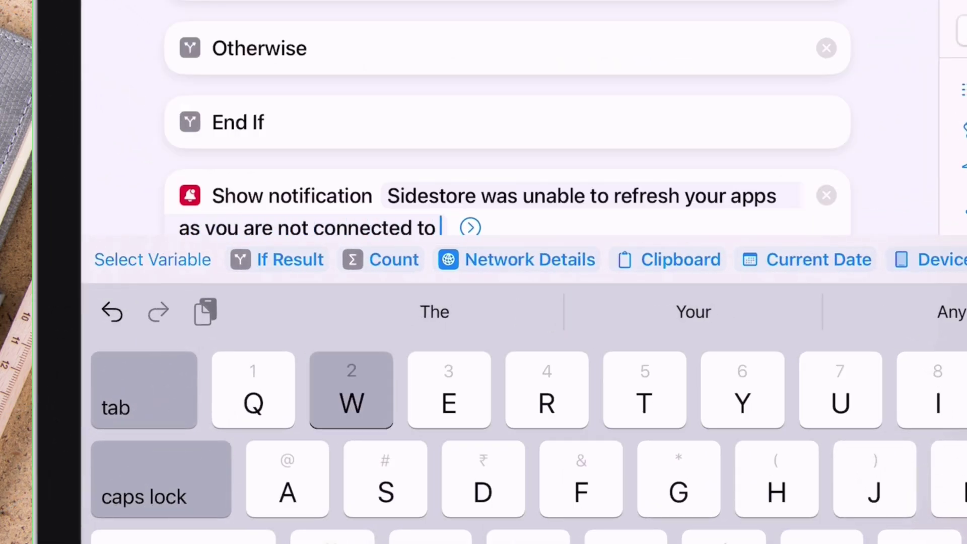
{"action": "type", "text": "Wifi and try again!"}
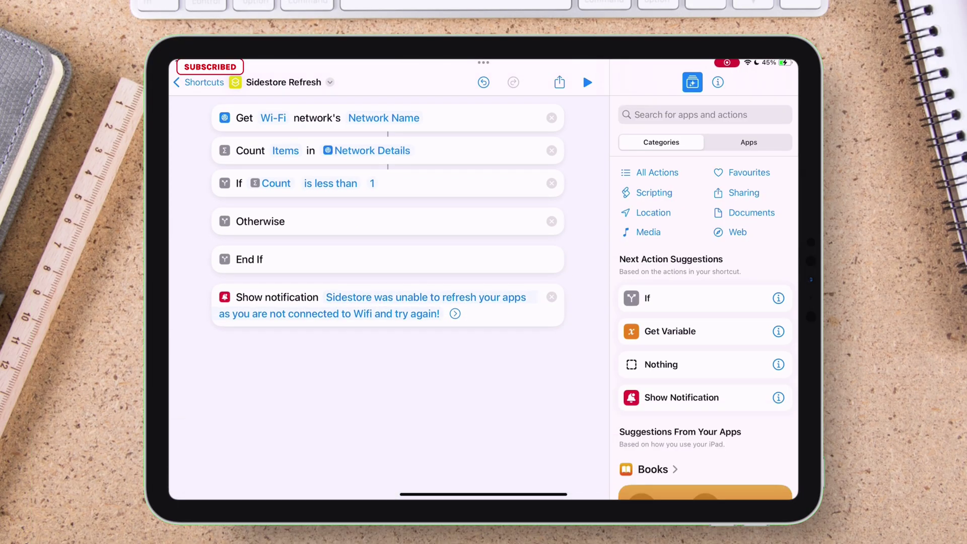
{"action": "left_click_drag", "start_coordinate": [277, 298], "coordinate": [287, 217]}
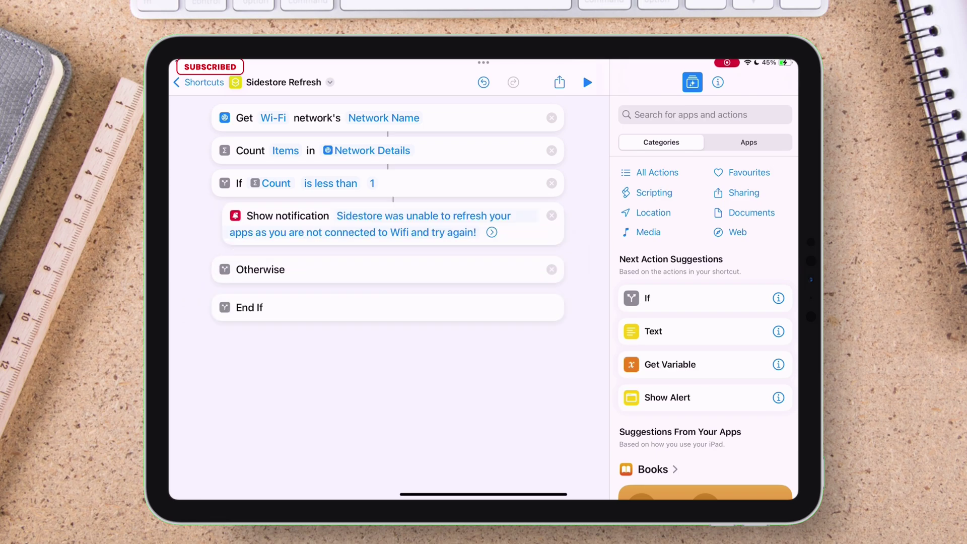
- Add a Set VPN action after End If that connects to SideStore 2
{"action": "left_click", "coordinate": [690, 114]}
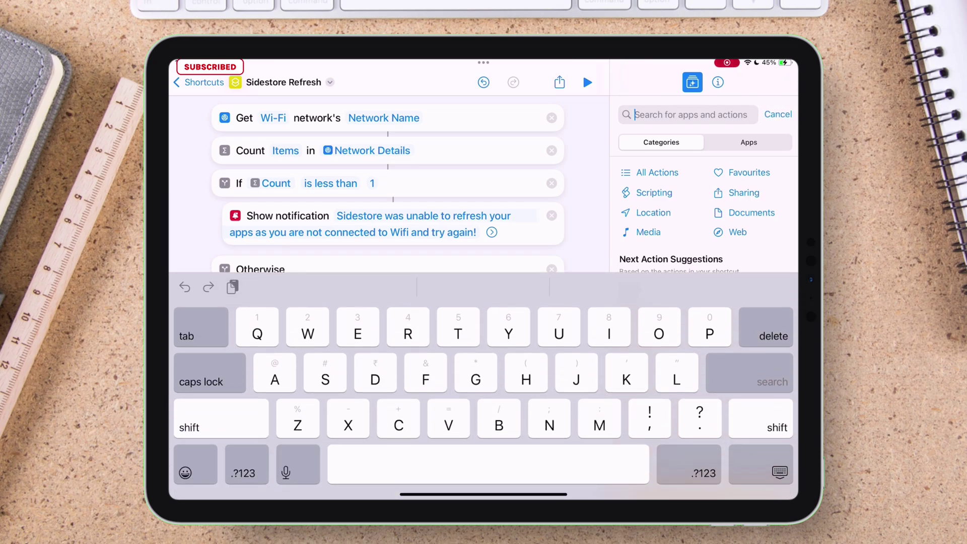
{"action": "type", "text": "Vpn"}
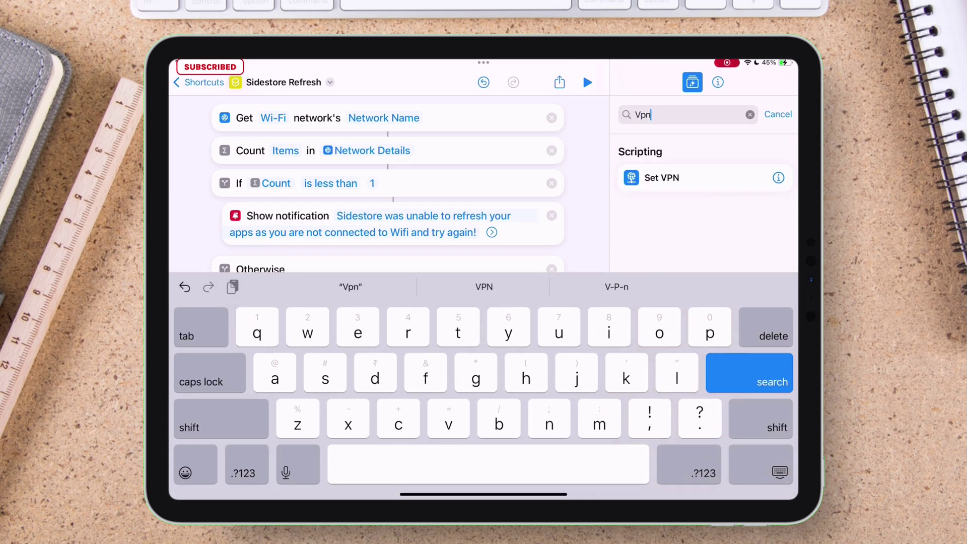
{"action": "left_click", "coordinate": [756, 178]}
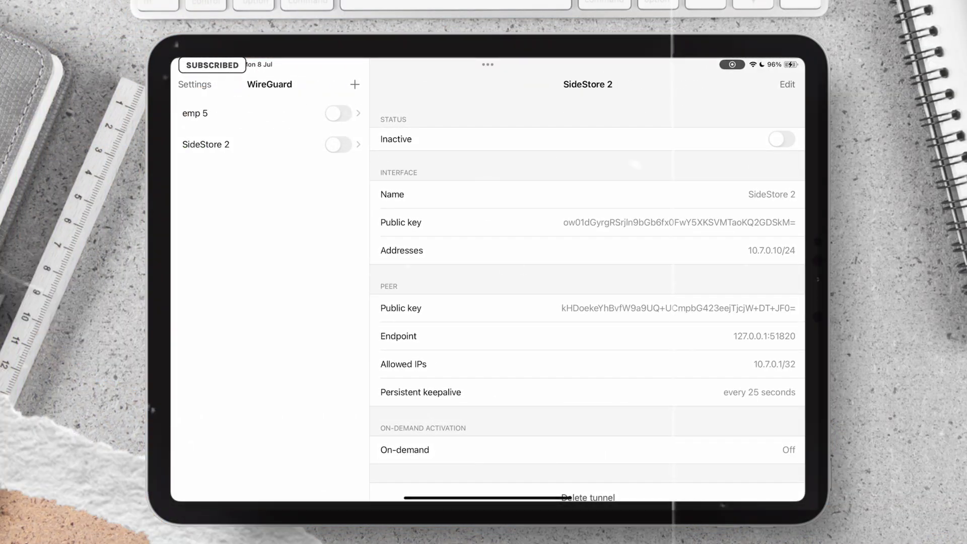
{"action": "left_click", "coordinate": [338, 144]}
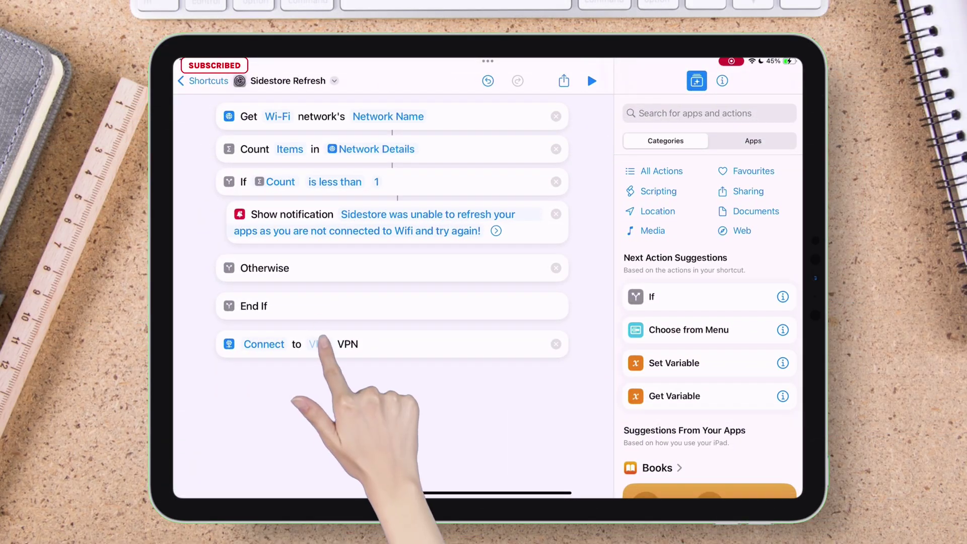
{"action": "left_click", "coordinate": [319, 344]}
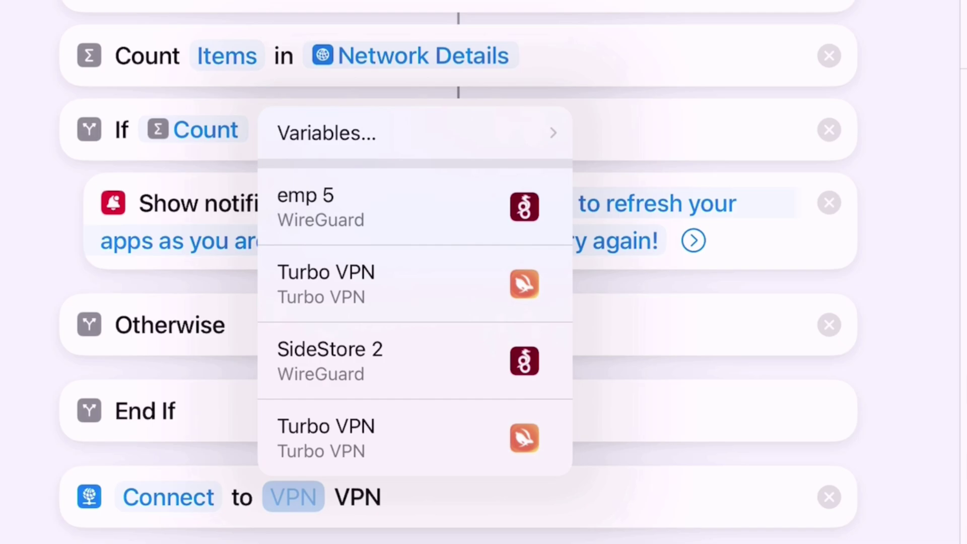
{"action": "left_click", "coordinate": [302, 367]}
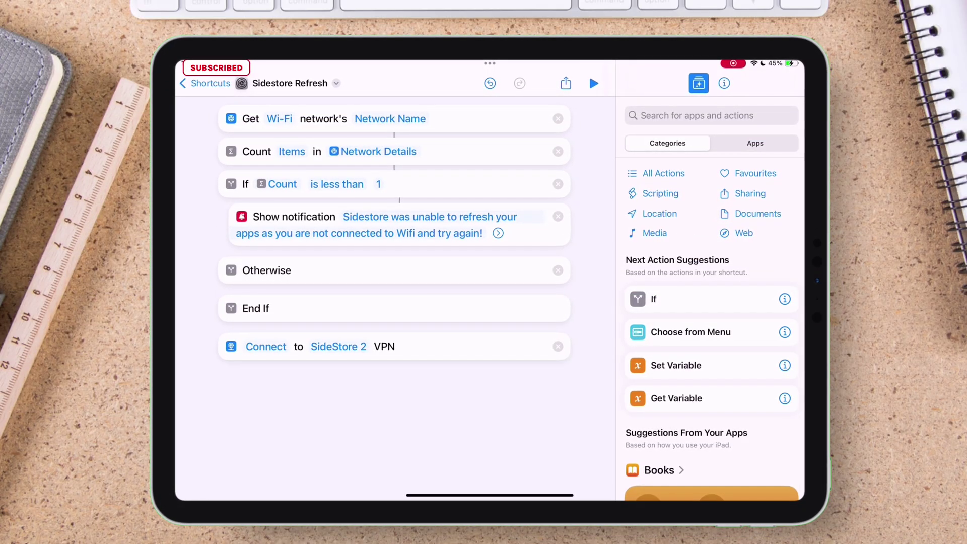
- Add SideStore's Refresh All Apps action with Show When Run turned off
{"action": "left_click", "coordinate": [694, 115]}
{"action": "type", "text": "Re"}
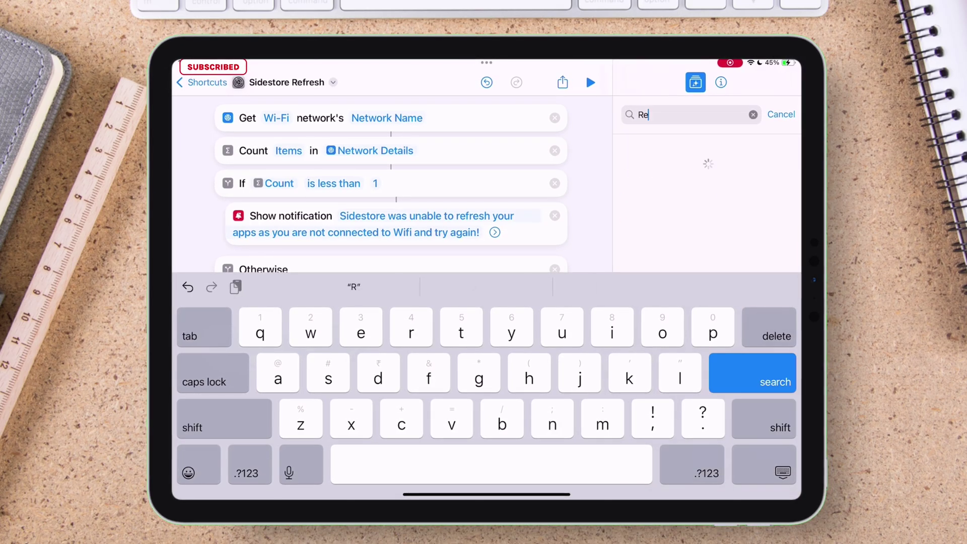
{"action": "type", "text": "fresh"}
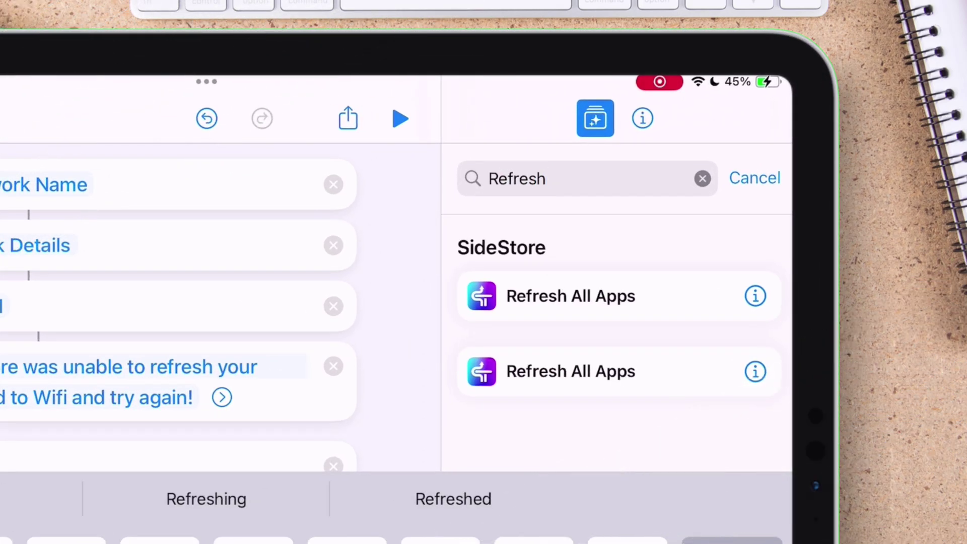
{"action": "left_click", "coordinate": [710, 298]}
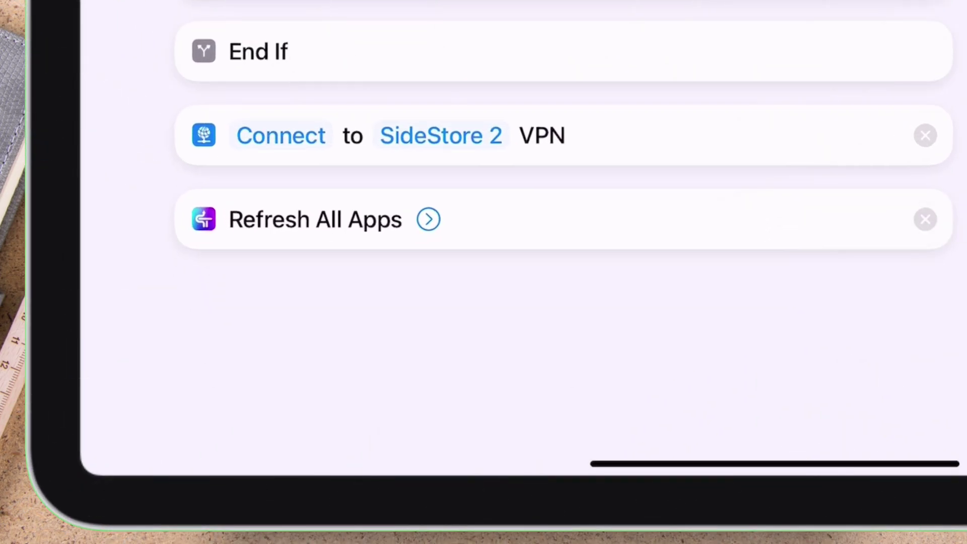
{"action": "left_click", "coordinate": [428, 219]}
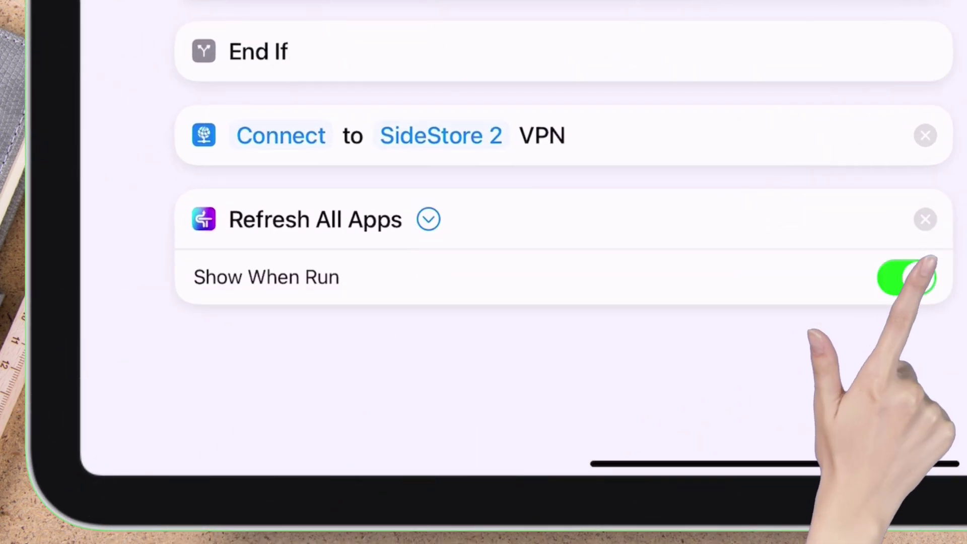
{"action": "left_click", "coordinate": [914, 277]}
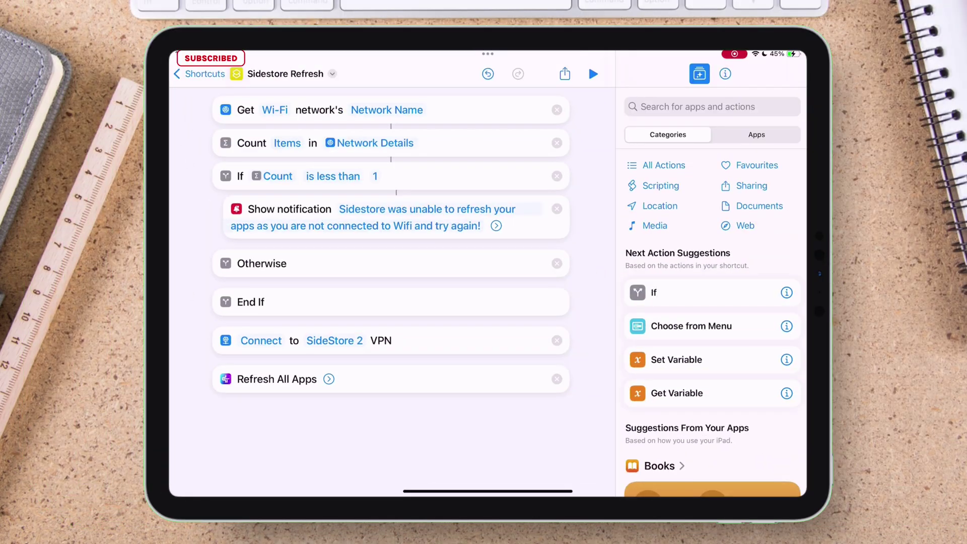
- Add a Wait action set to 40 seconds after the refresh
{"action": "left_click", "coordinate": [695, 106]}
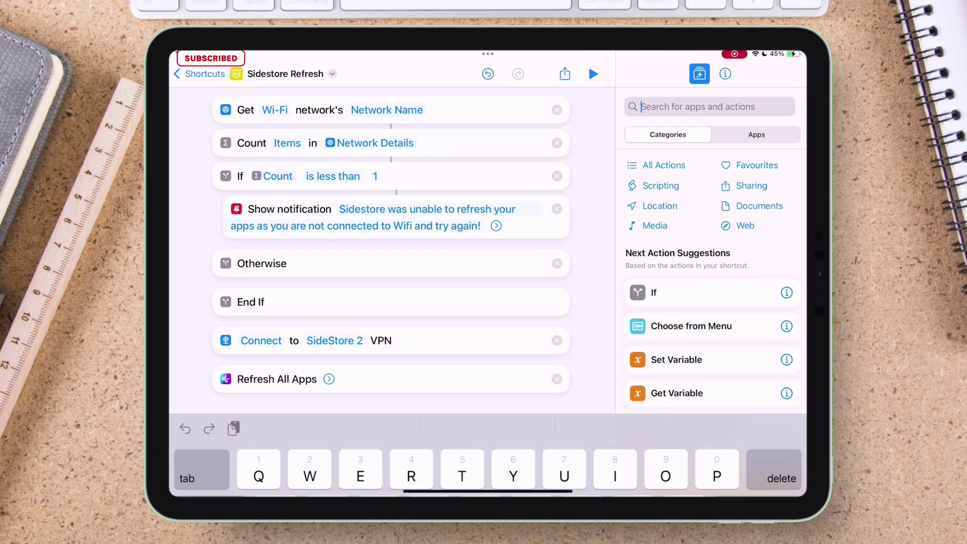
{"action": "type", "text": "Wait"}
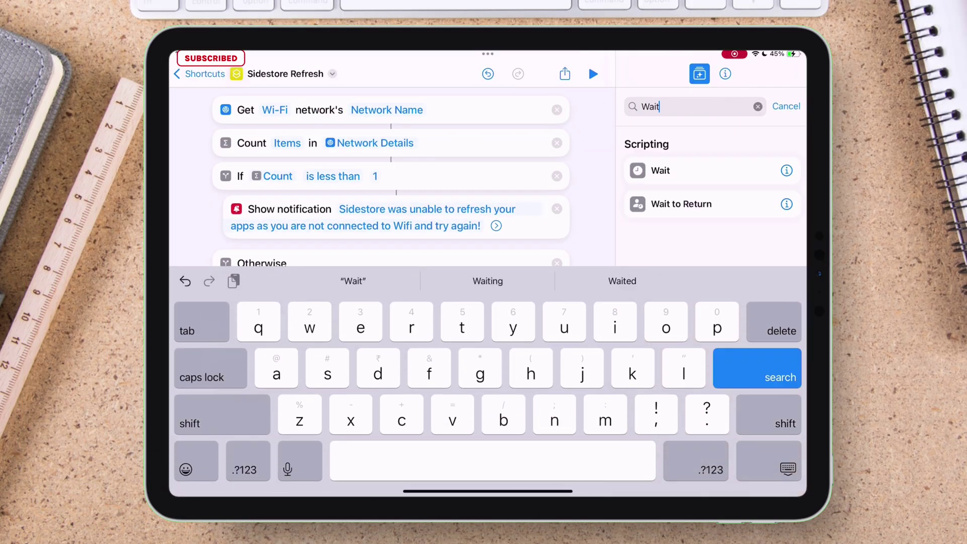
{"action": "left_click", "coordinate": [670, 168]}
{"action": "left_click", "coordinate": [769, 461]}
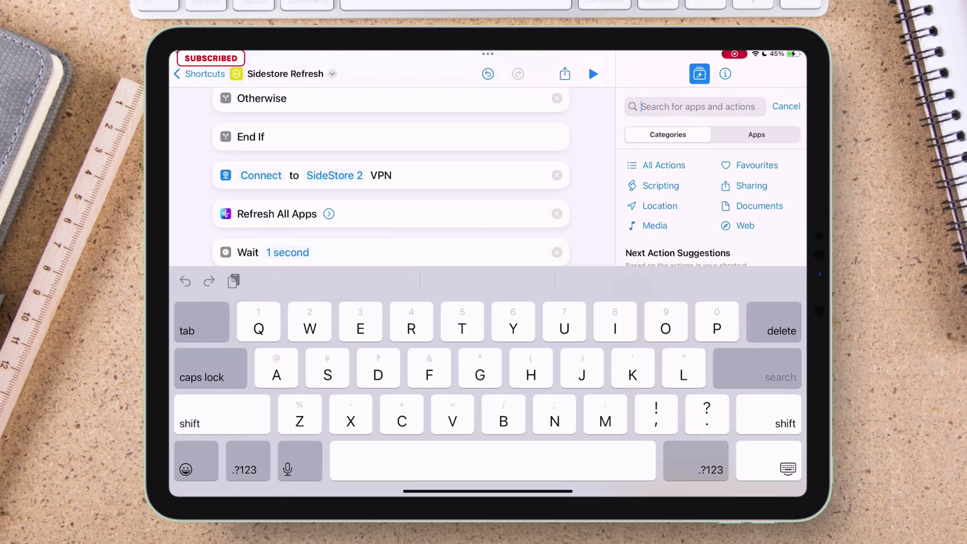
{"action": "left_click", "coordinate": [287, 418]}
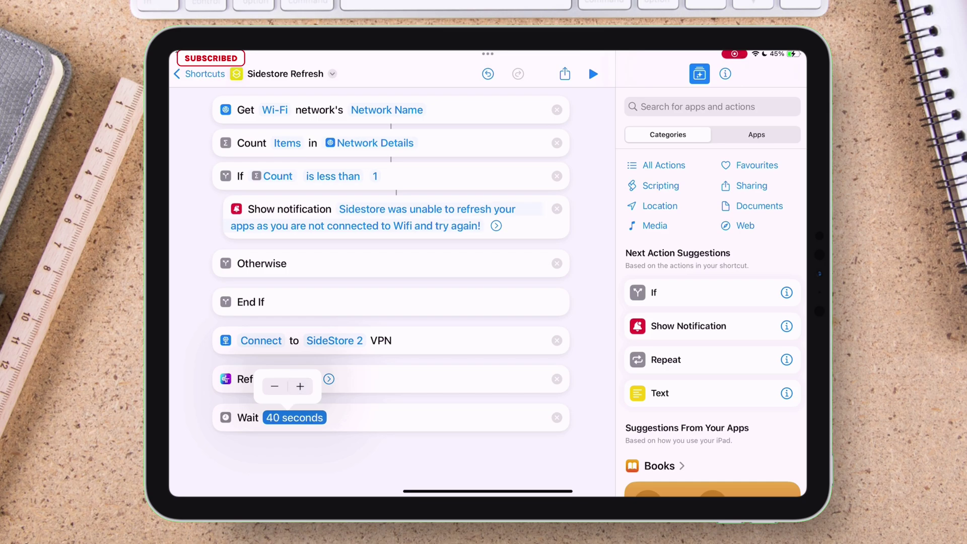
{"action": "key", "text": "Escape"}
- Add a Set VPN action that disconnects from SideStore 2 after the wait
{"action": "left_click", "coordinate": [695, 106]}
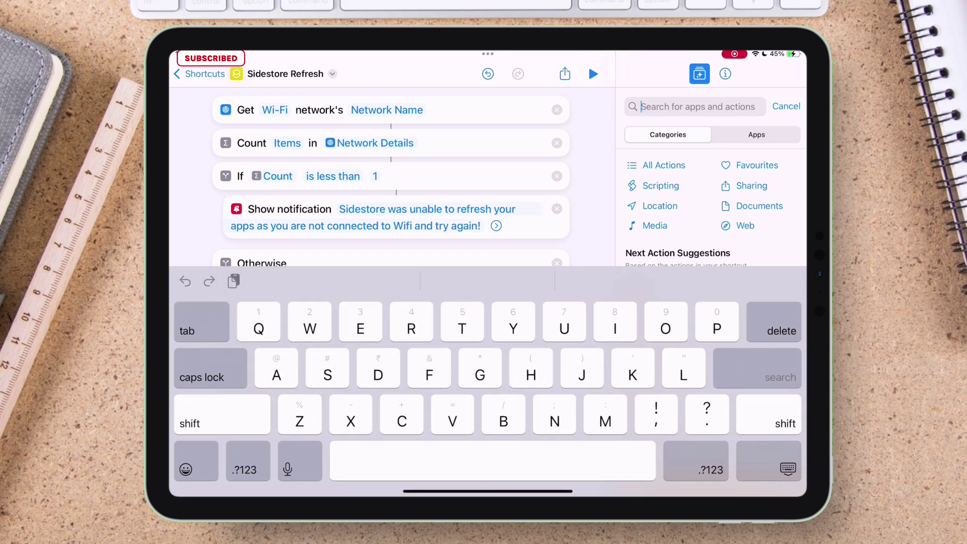
{"action": "type", "text": "Set v"}
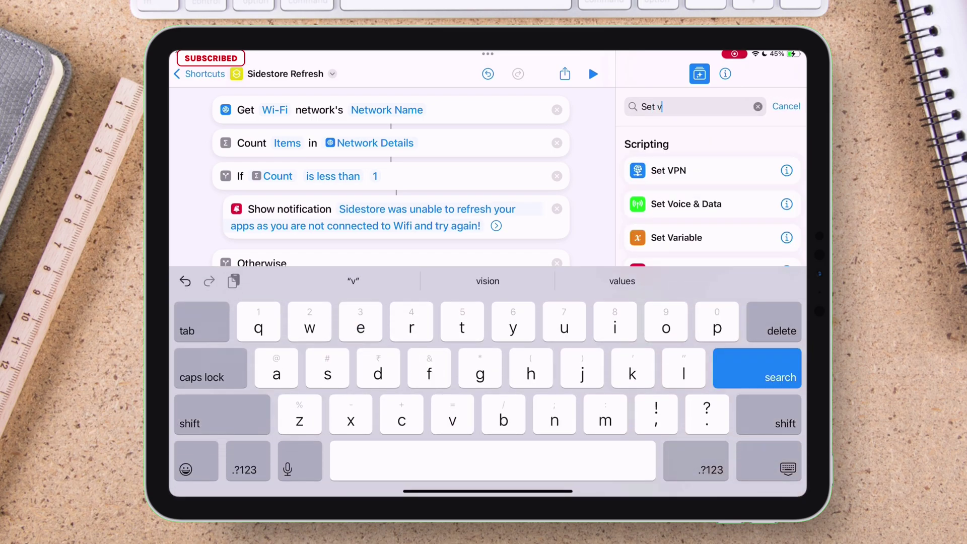
{"action": "left_click", "coordinate": [714, 169]}
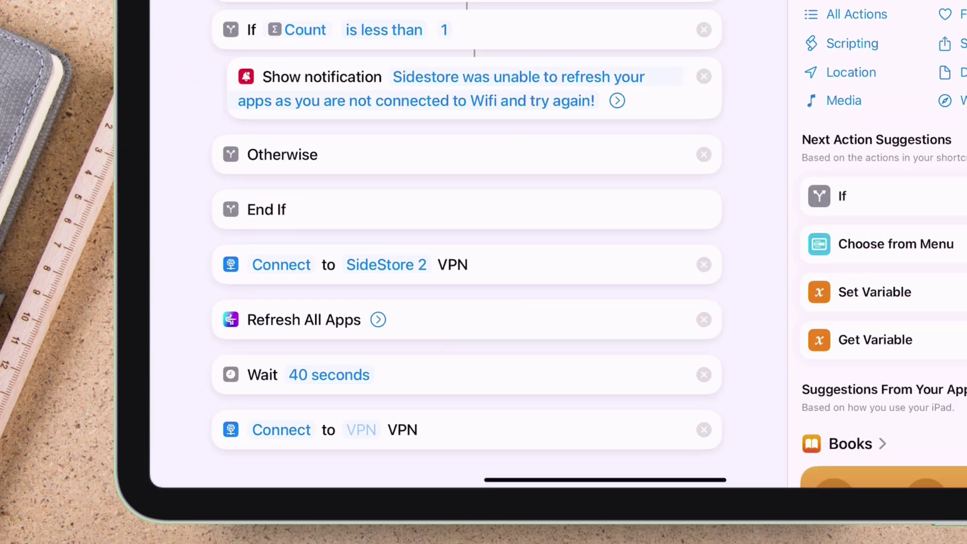
{"action": "left_click", "coordinate": [281, 429]}
{"action": "left_click", "coordinate": [302, 365]}
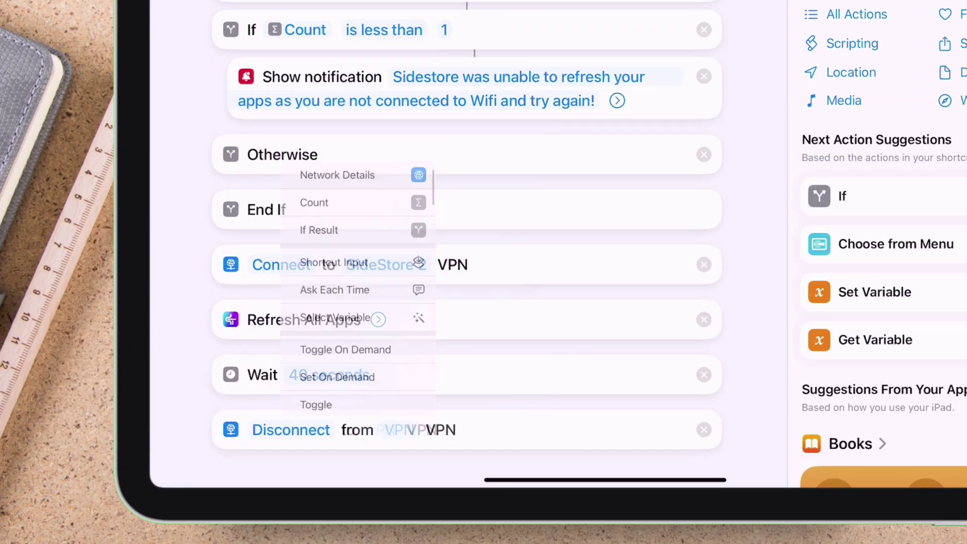
{"action": "left_click", "coordinate": [398, 429]}
{"action": "left_click", "coordinate": [462, 299]}
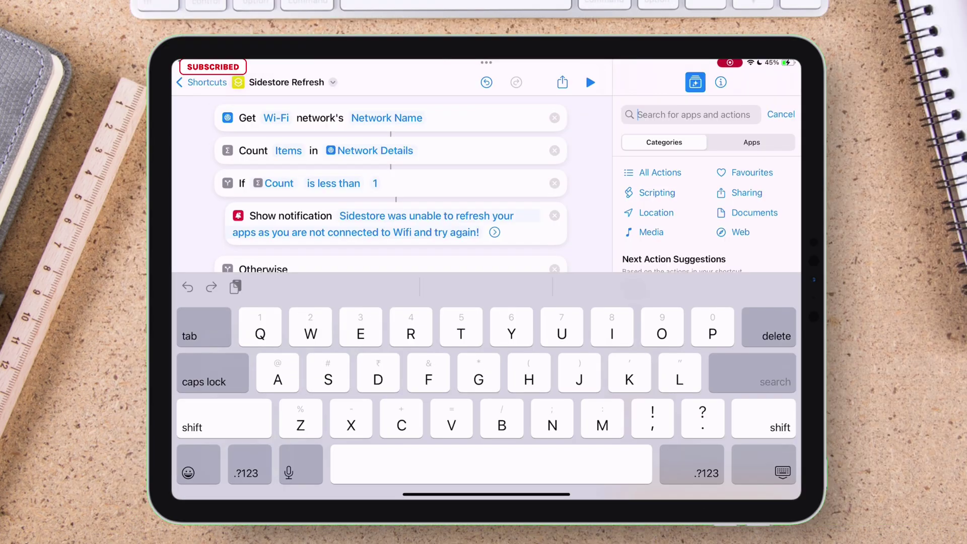
- Add an 'All Apps refreshed Successfully!' notification and move End If below it
{"action": "type", "text": "S"}
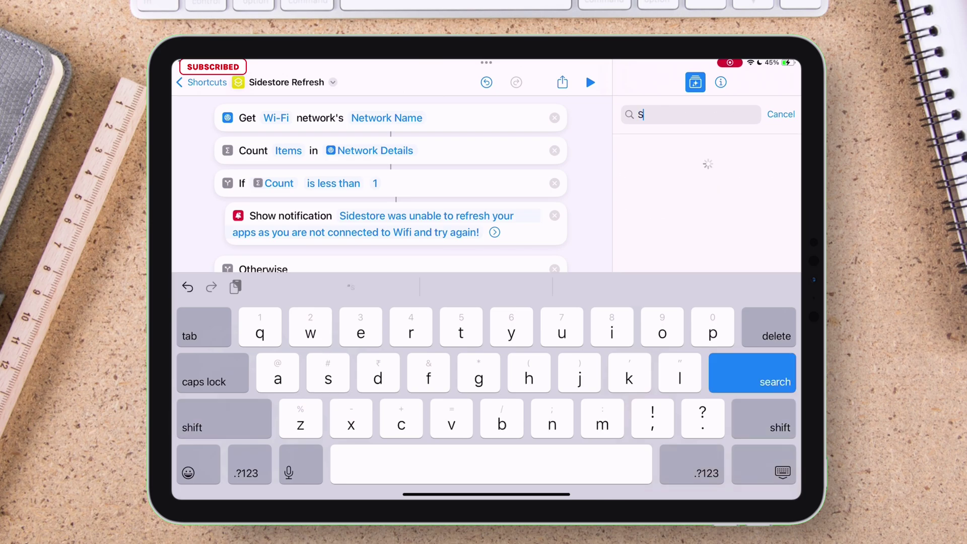
{"action": "type", "text": "how n"}
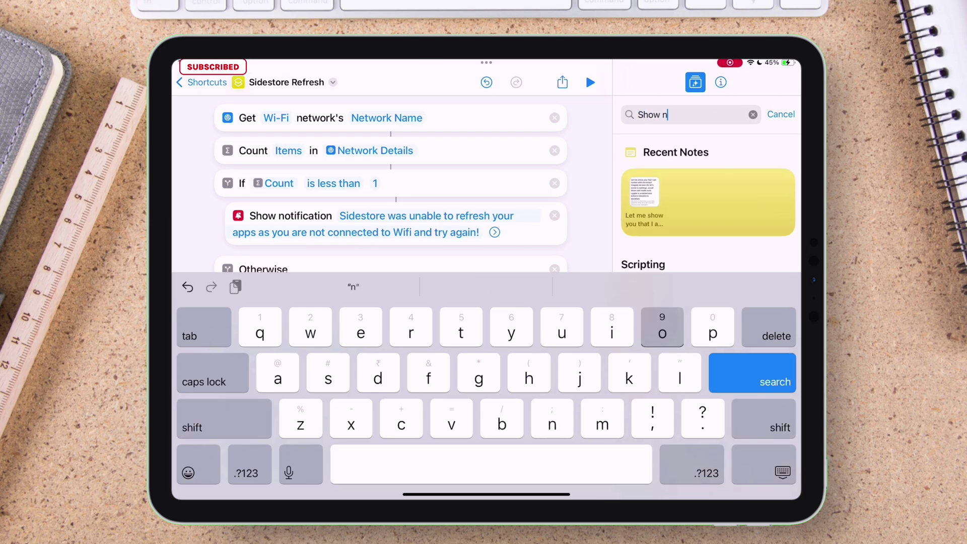
{"action": "type", "text": "ot"}
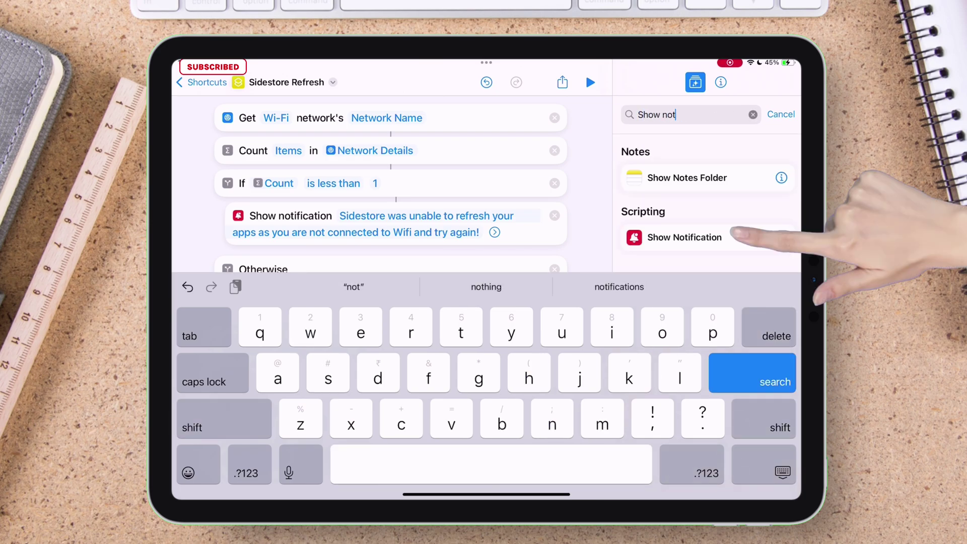
{"action": "left_click", "coordinate": [730, 234]}
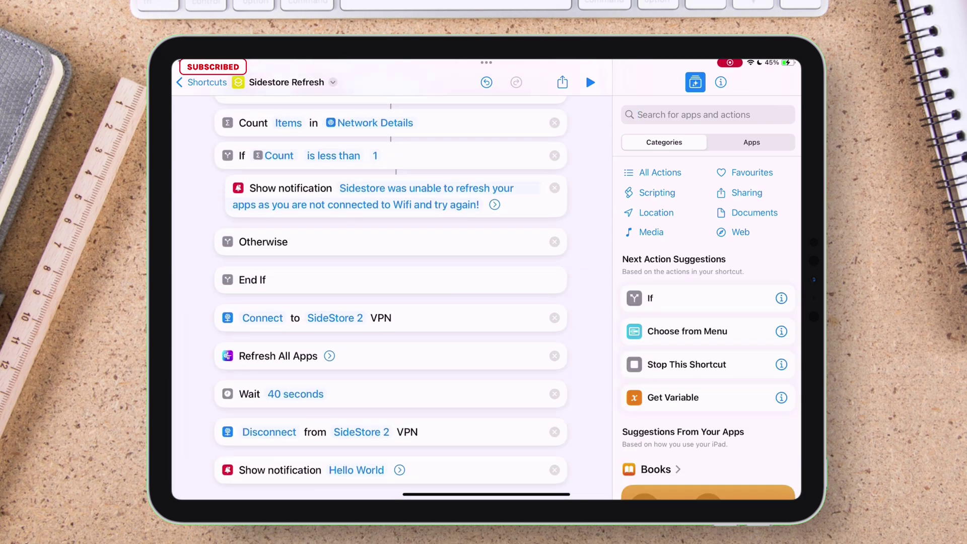
{"action": "left_click", "coordinate": [373, 470]}
{"action": "key", "text": "BackSpace"}
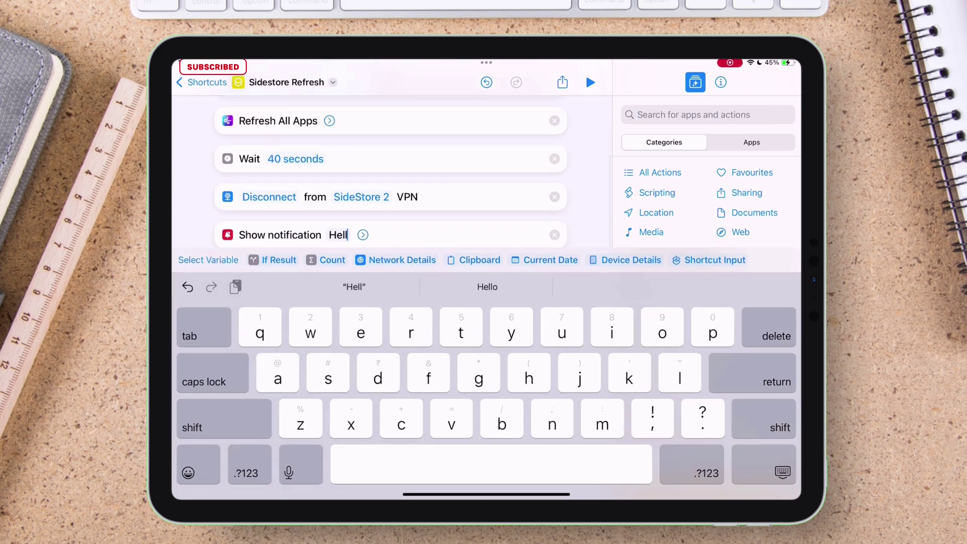
{"action": "key", "text": "BackSpace"}
{"action": "key", "text": "BackSpace"}
{"action": "key", "text": "BackSpace"}
{"action": "type", "text": "All Apps refreshed Successfully!"}
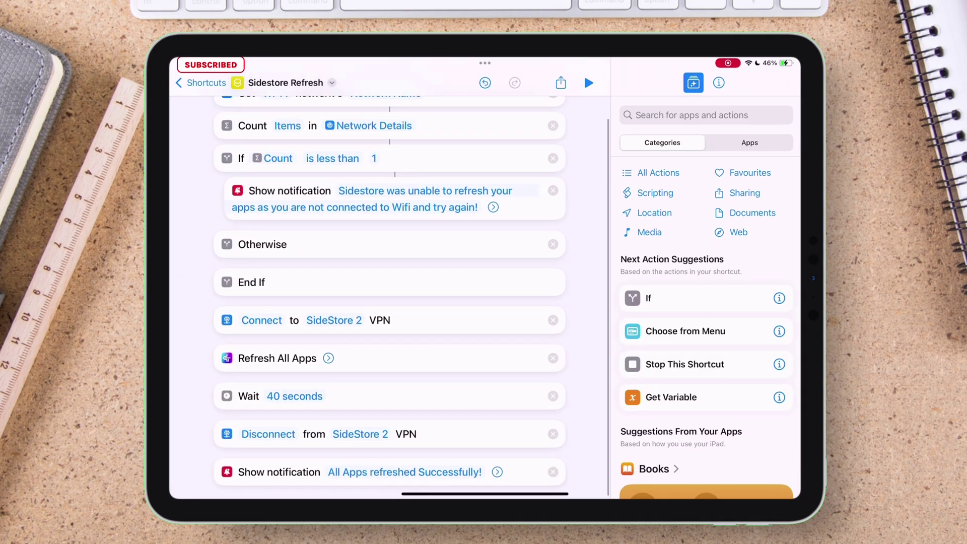
{"action": "left_click_drag", "start_coordinate": [250, 280], "coordinate": [244, 469]}
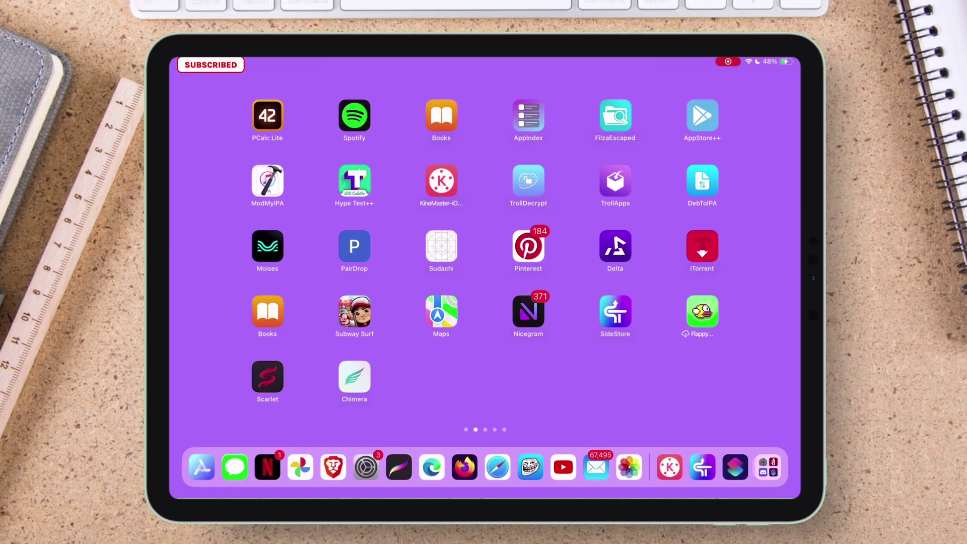
- Return to the first Home Screen page with the shortcut widgets and clock
{"action": "left_click", "coordinate": [614, 311]}
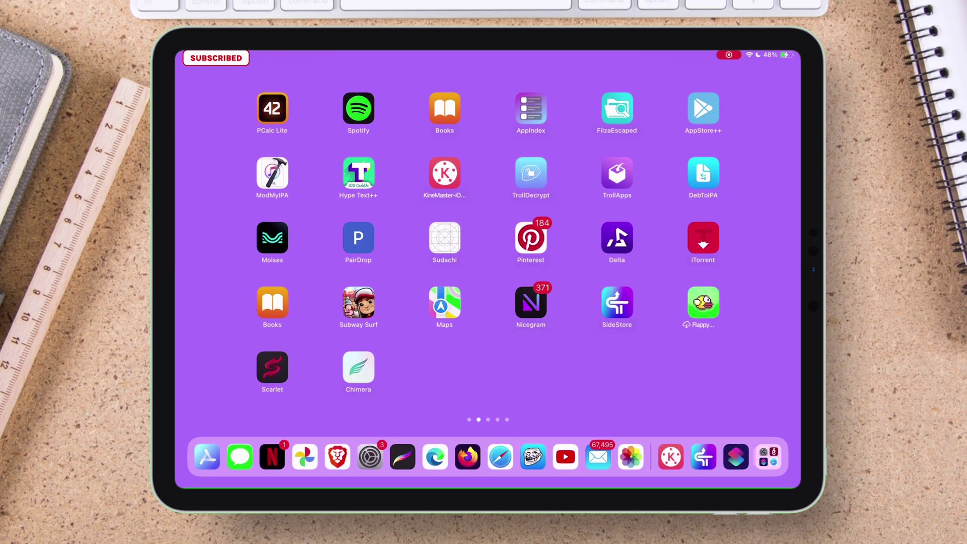
{"action": "left_click_drag", "start_coordinate": [353, 251], "coordinate": [655, 252]}
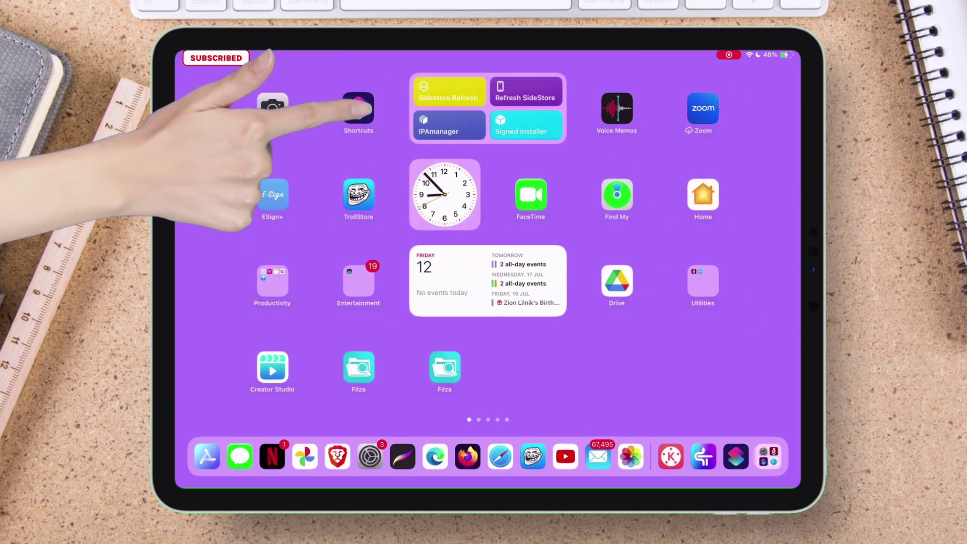
- Open Sidestore Refresh in Shortcuts and run it to test the success notification
{"action": "left_click", "coordinate": [345, 106]}
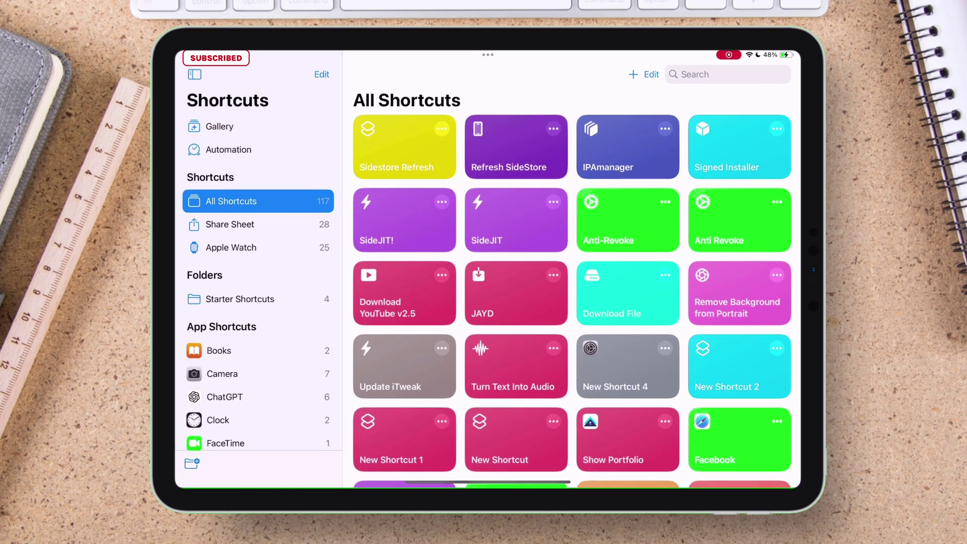
{"action": "left_click", "coordinate": [442, 129]}
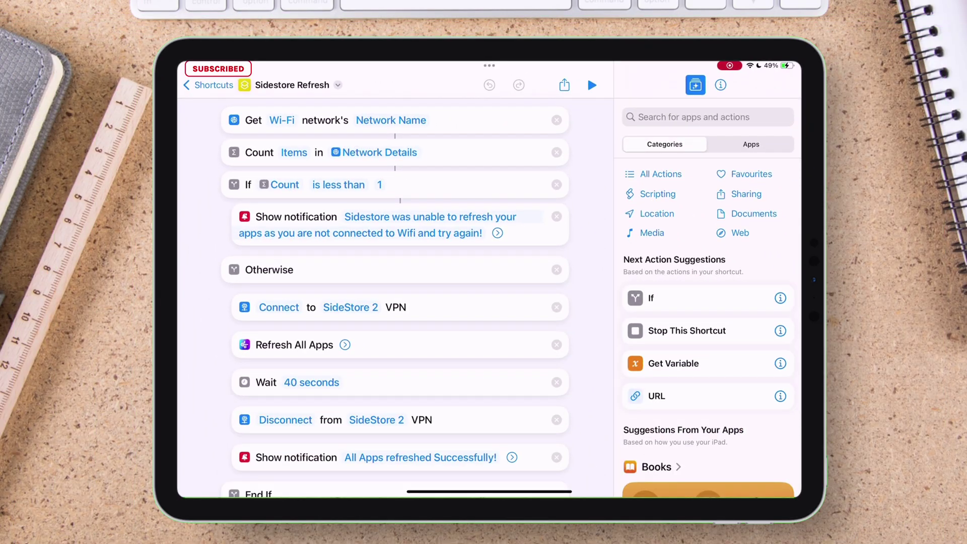
{"action": "left_click", "coordinate": [591, 85]}
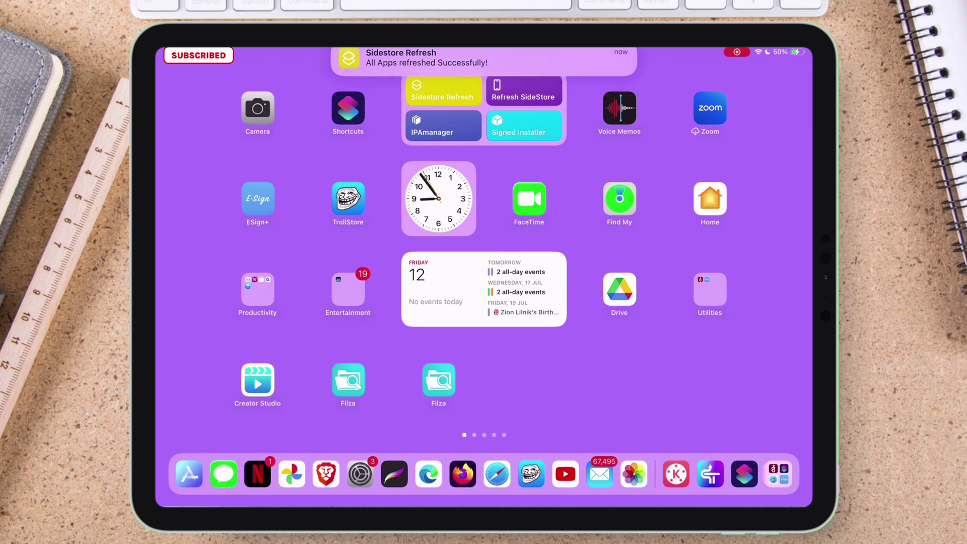
- Open SideStore and view My Apps listing Chimera and SideStore
{"action": "left_click", "coordinate": [634, 312]}
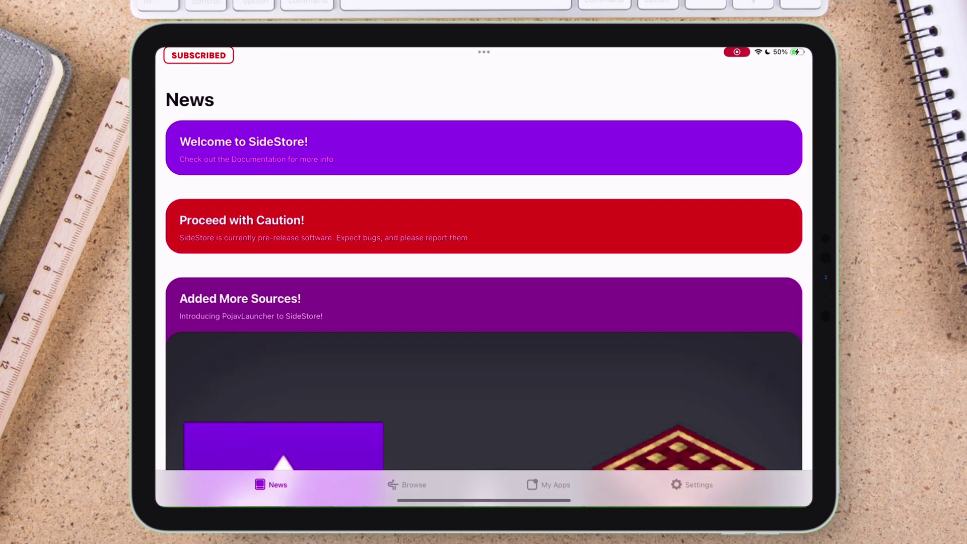
{"action": "left_click", "coordinate": [549, 484]}
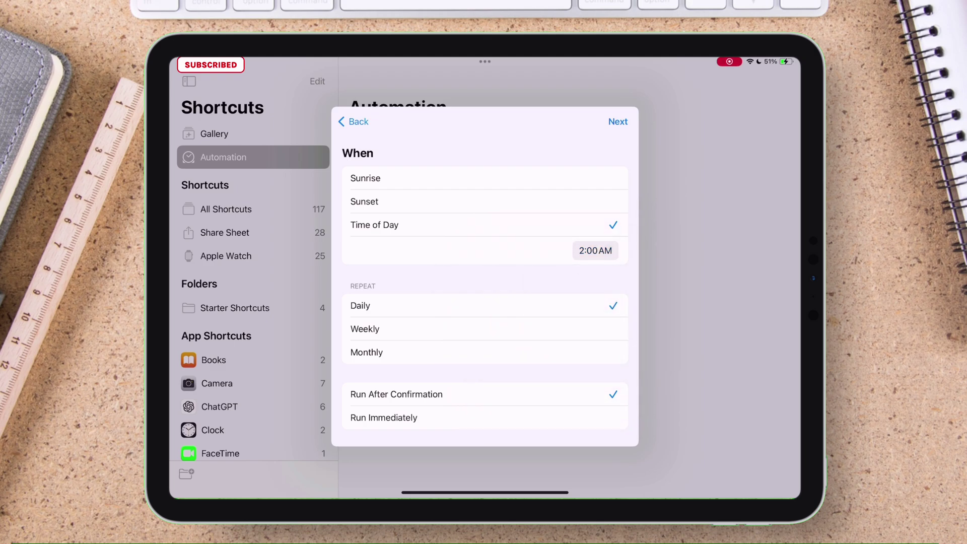
- Confirm the 2:00 AM daily automation runs immediately and move on to choosing its shortcut
{"action": "scroll", "coordinate": [485, 279], "scroll_direction": "down", "scroll_amount": 2}
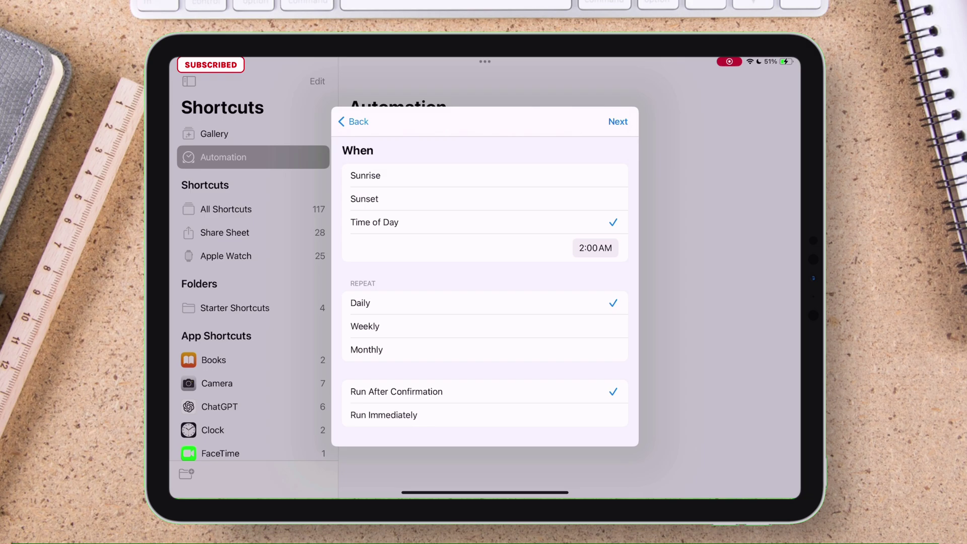
{"action": "scroll", "coordinate": [484, 292], "scroll_direction": "down", "scroll_amount": 2}
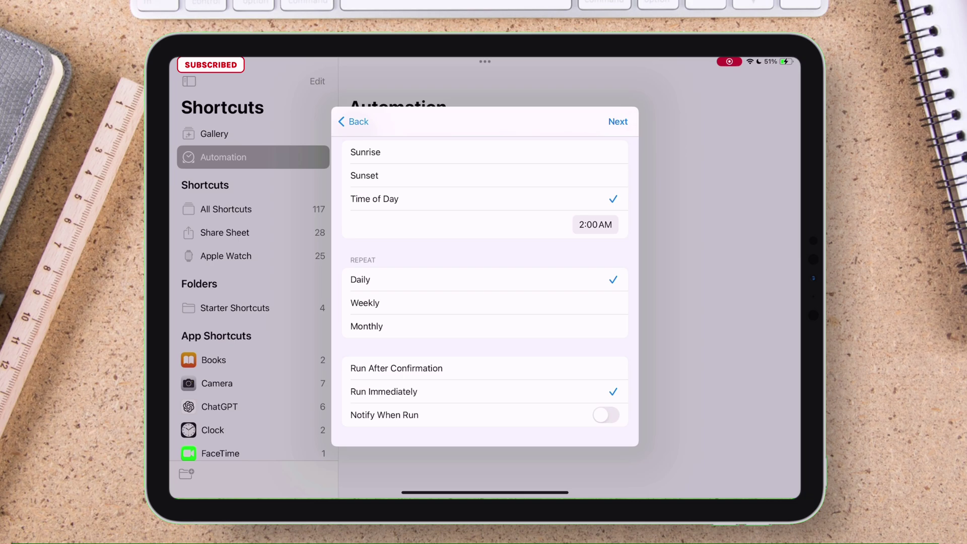
{"action": "left_click", "coordinate": [617, 122]}
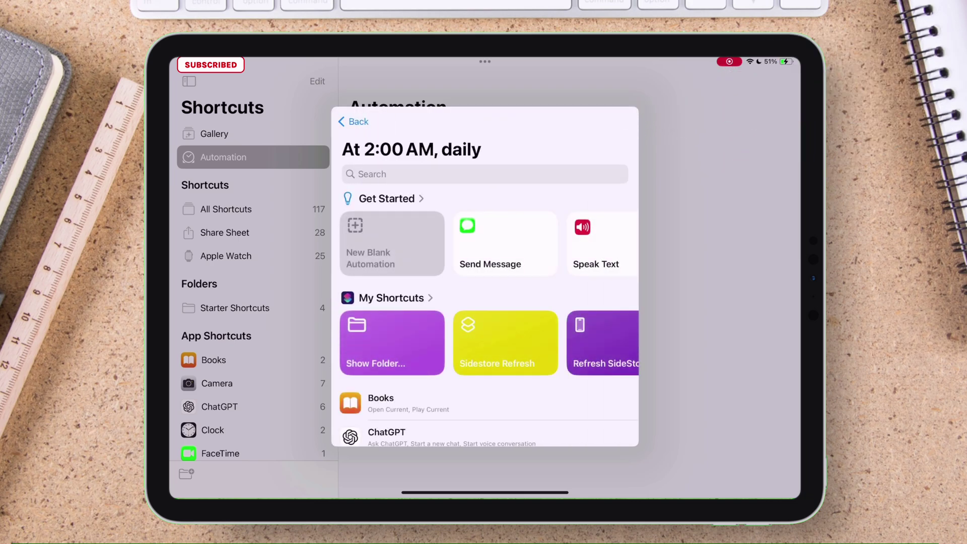